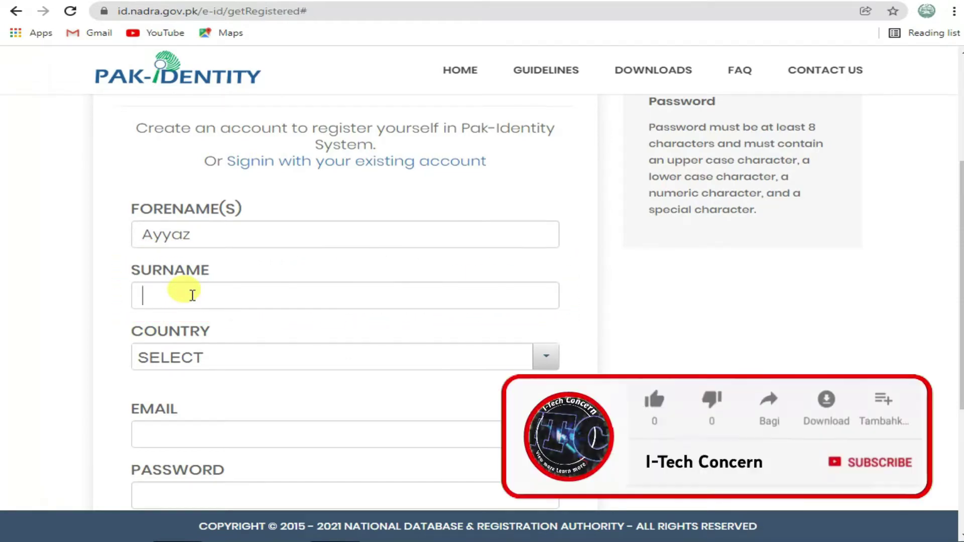
Step: Enter the applicant's surname, double-check both name fields, and open the COUNTRY list
{"action": "type", "text": "Ahmed"}
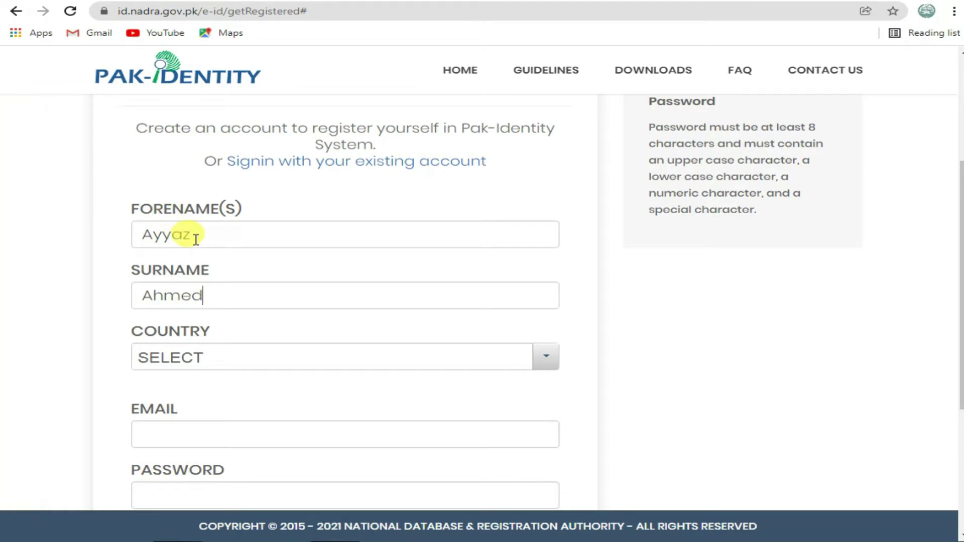
{"action": "left_click", "coordinate": [240, 233]}
{"action": "left_click_drag", "start_coordinate": [215, 295], "coordinate": [103, 307]}
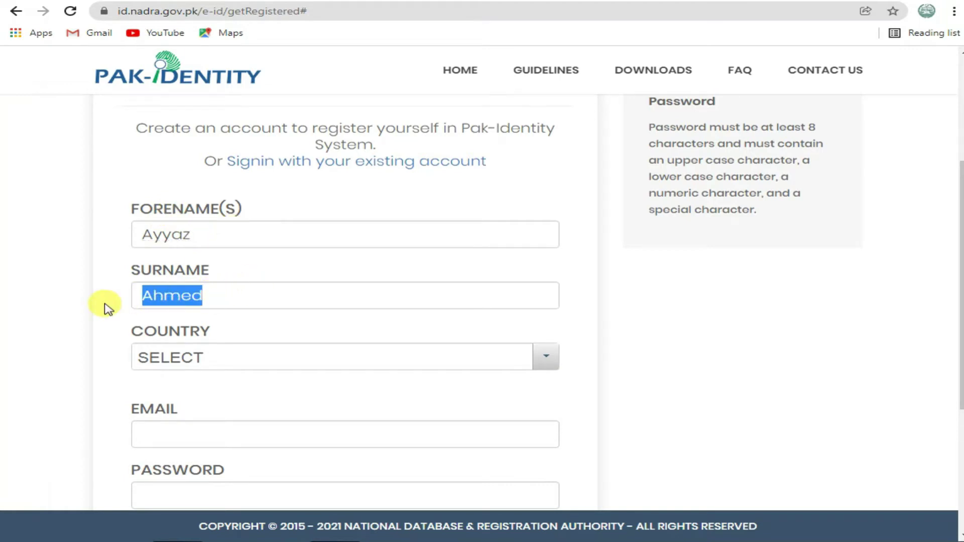
{"action": "left_click", "coordinate": [165, 297]}
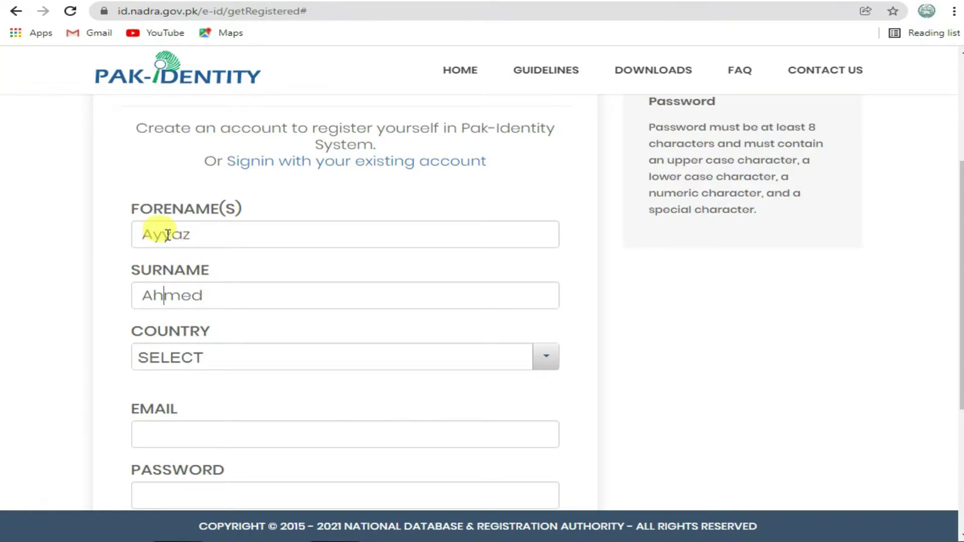
{"action": "double_click", "coordinate": [171, 235]}
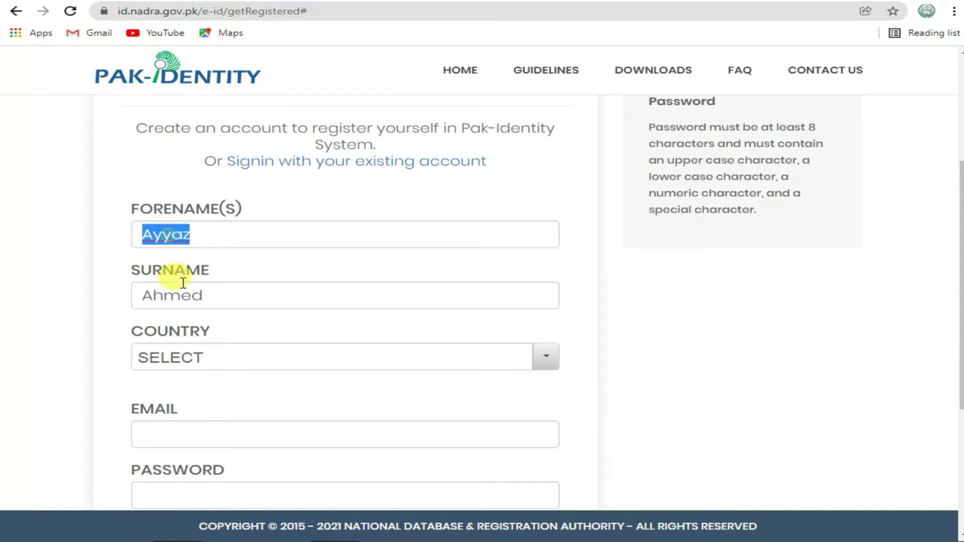
{"action": "double_click", "coordinate": [174, 295]}
{"action": "left_click", "coordinate": [183, 297]}
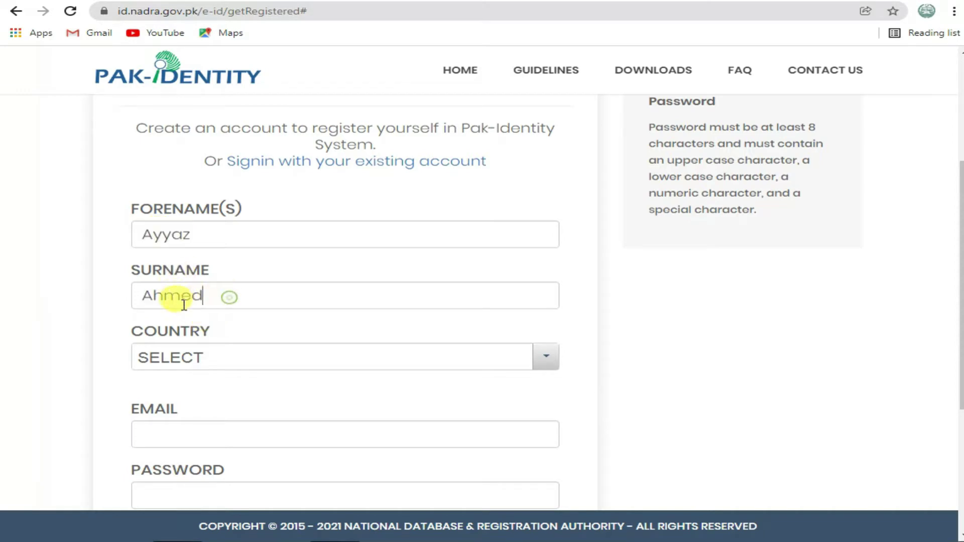
{"action": "left_click", "coordinate": [228, 358]}
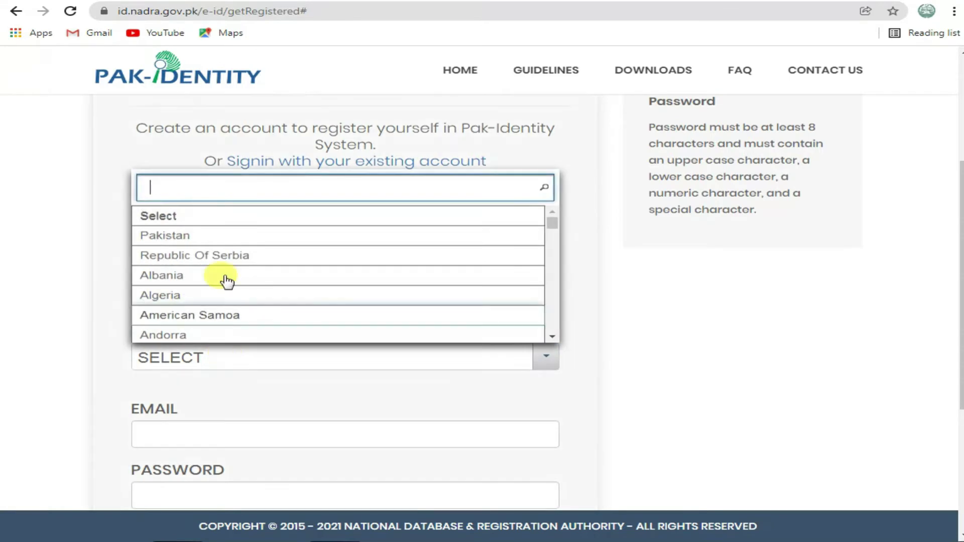
Step: Set COUNTRY to Pakistan and MOBILE OPERATOR to Mobilink
{"action": "left_click", "coordinate": [197, 239]}
{"action": "scroll", "coordinate": [169, 380], "scroll_direction": "down", "scroll_amount": 3}
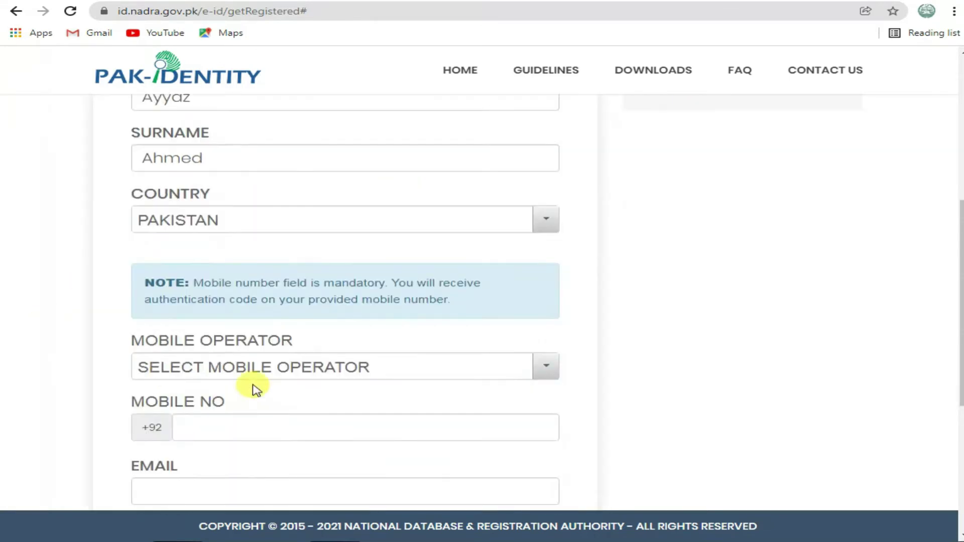
{"action": "left_click", "coordinate": [292, 372]}
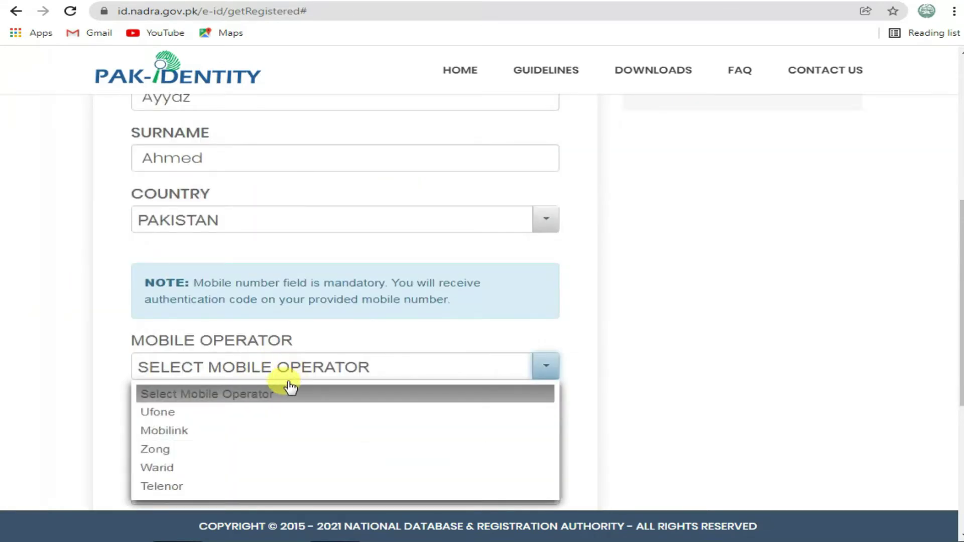
{"action": "left_click", "coordinate": [207, 435]}
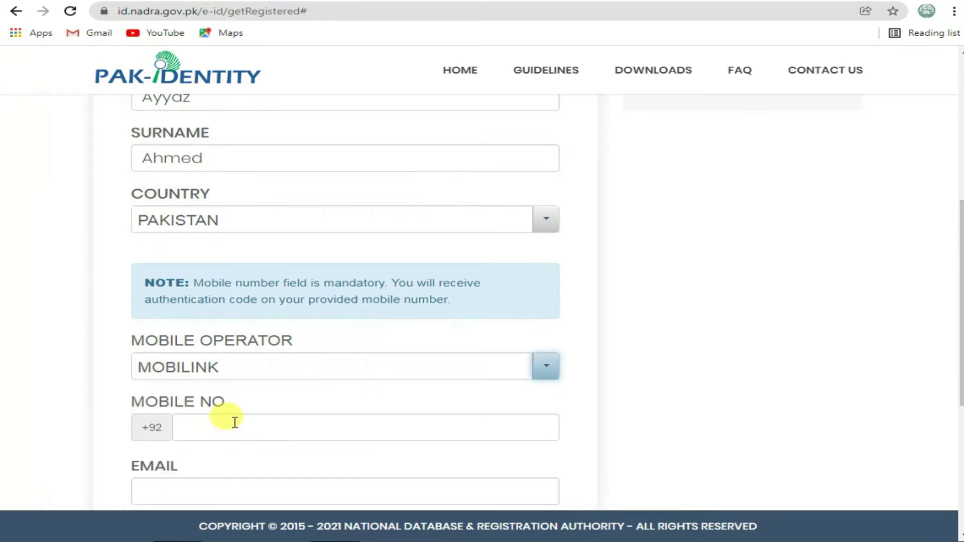
Step: Enter the applicant's mobile number in MOBILE NO
{"action": "left_click", "coordinate": [246, 426]}
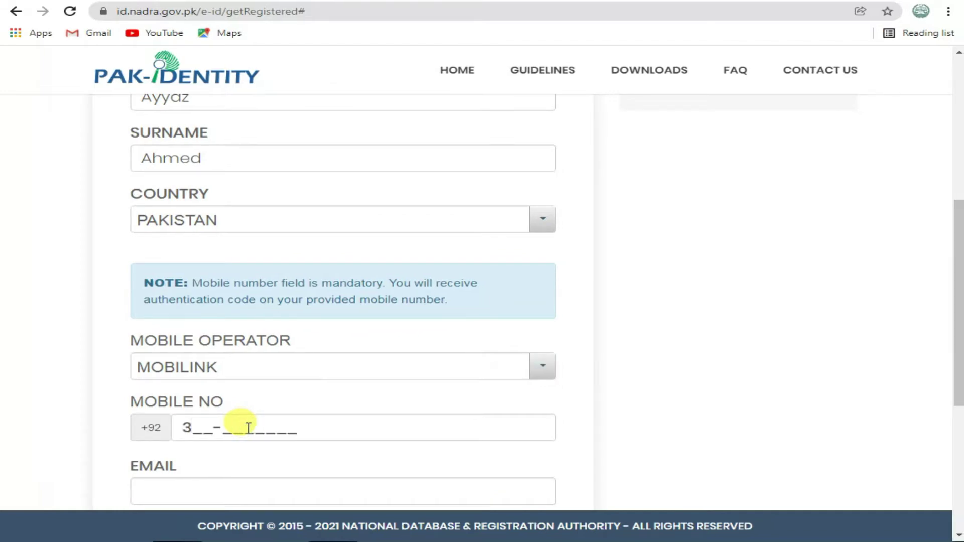
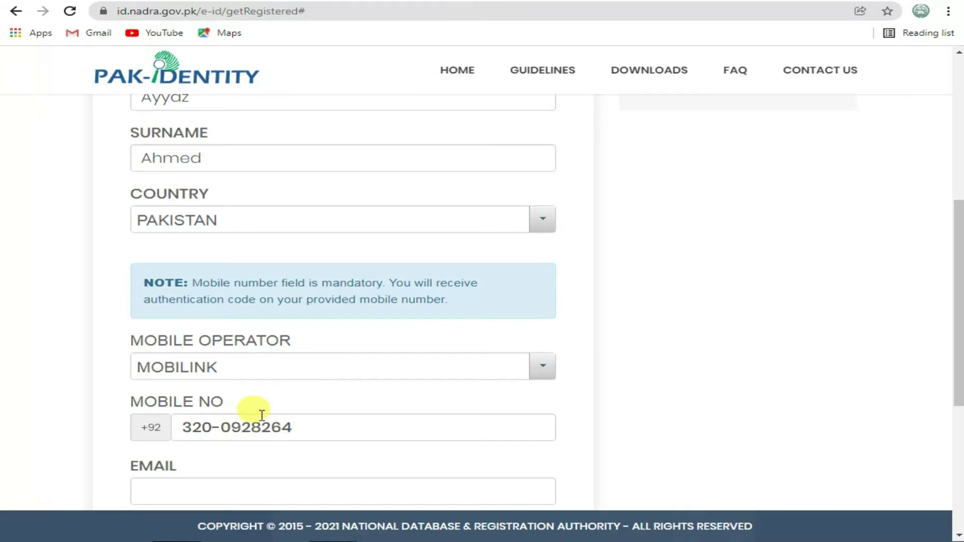
{"action": "scroll", "coordinate": [251, 401], "scroll_direction": "down", "scroll_amount": 4}
{"action": "left_click", "coordinate": [247, 290]}
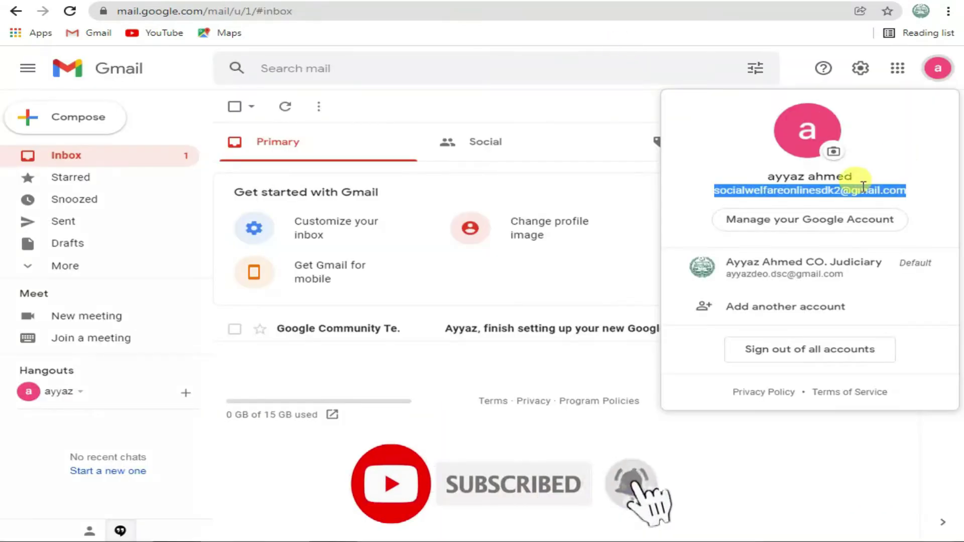
Step: Copy the Gmail account's email address into EMAIL and type a password
{"action": "right_click", "coordinate": [863, 187]}
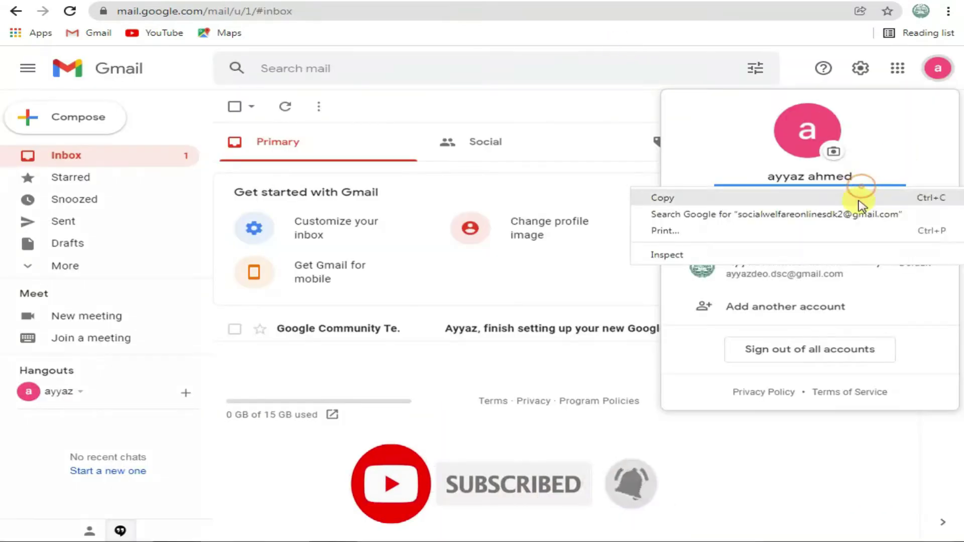
{"action": "left_click", "coordinate": [742, 199]}
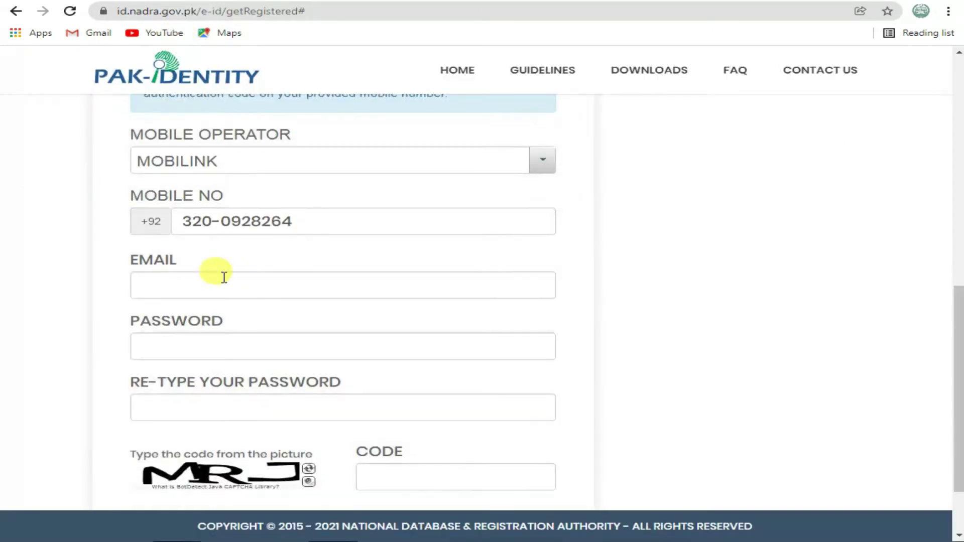
{"action": "right_click", "coordinate": [220, 284]}
{"action": "left_click", "coordinate": [264, 368]}
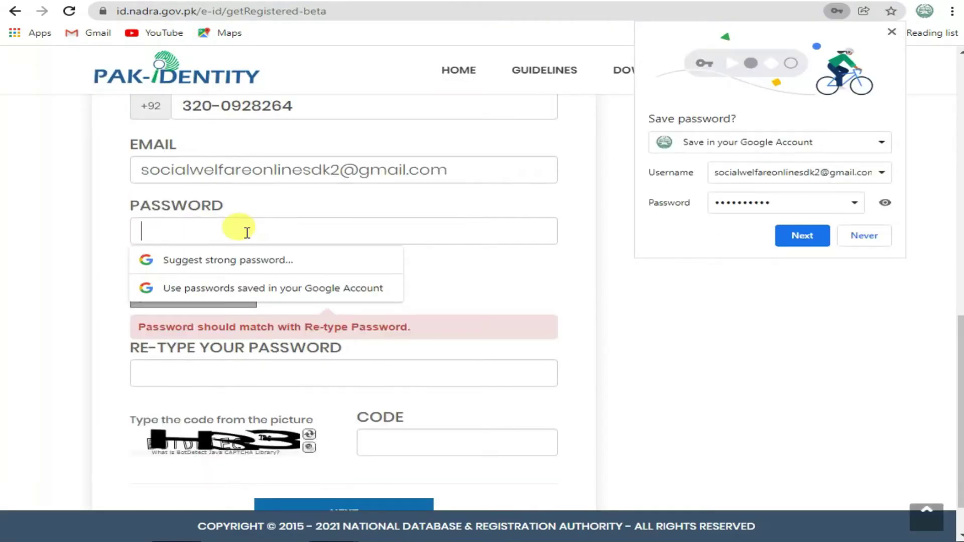
{"action": "type", "text": "1"}
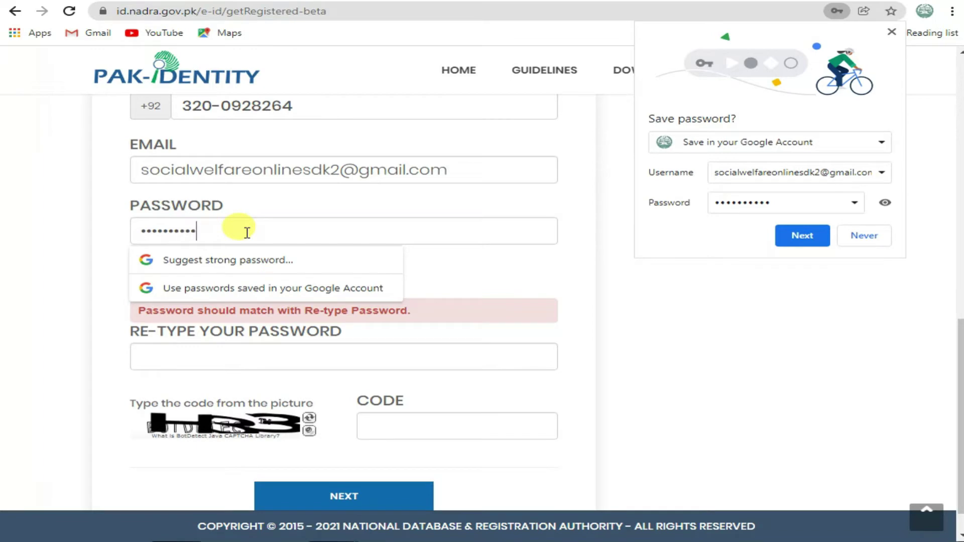
Step: Re-enter the password, fill in a refreshed captcha code, and submit the registration
{"action": "left_click", "coordinate": [270, 355]}
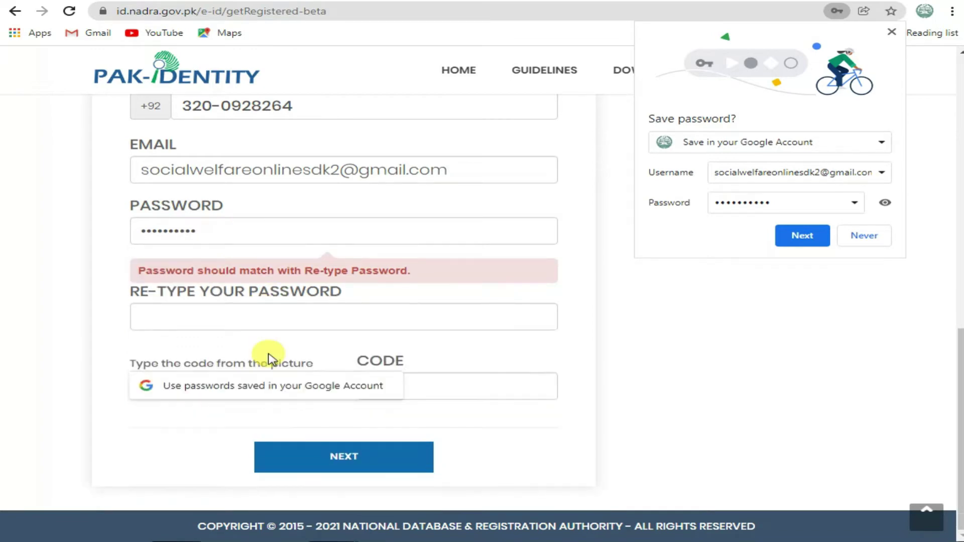
{"action": "type", "text": "1"}
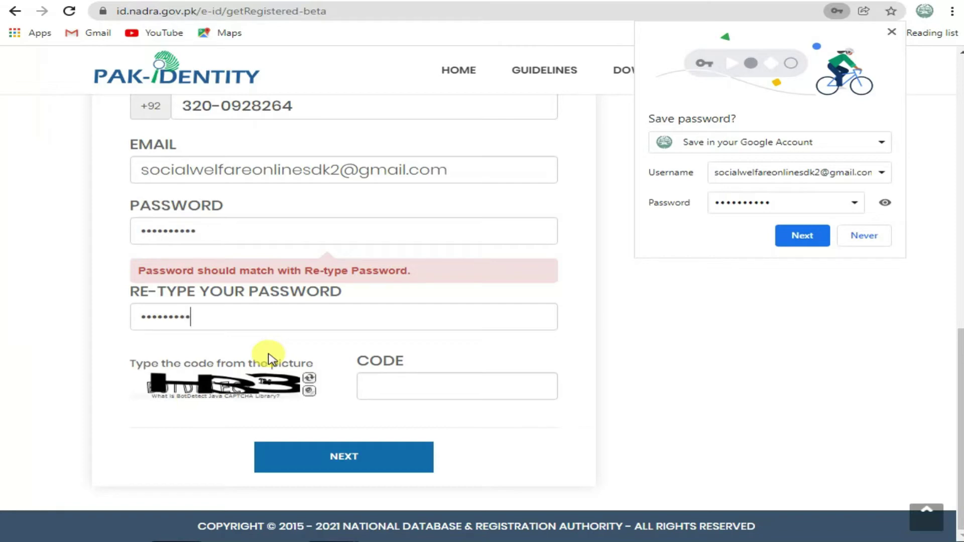
{"action": "left_click", "coordinate": [411, 383]}
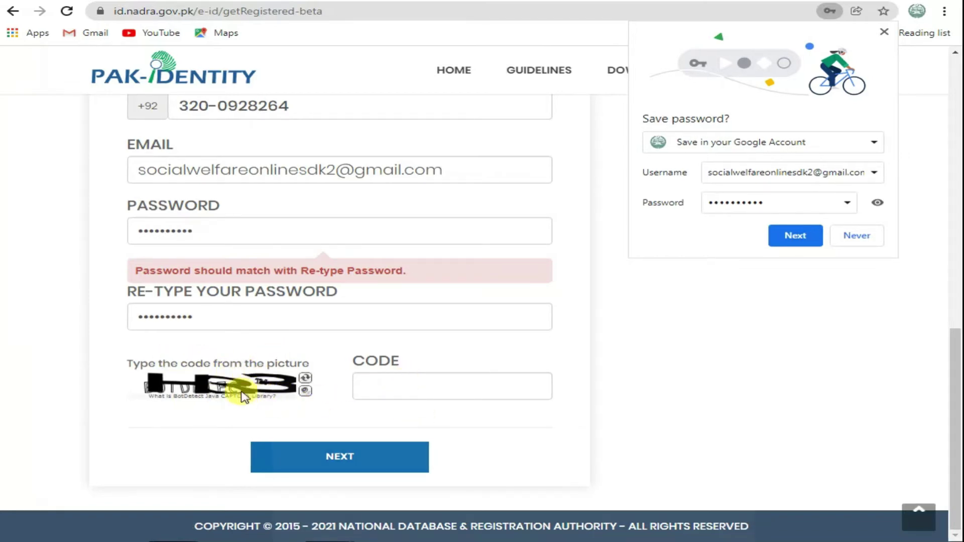
{"action": "left_click", "coordinate": [305, 378]}
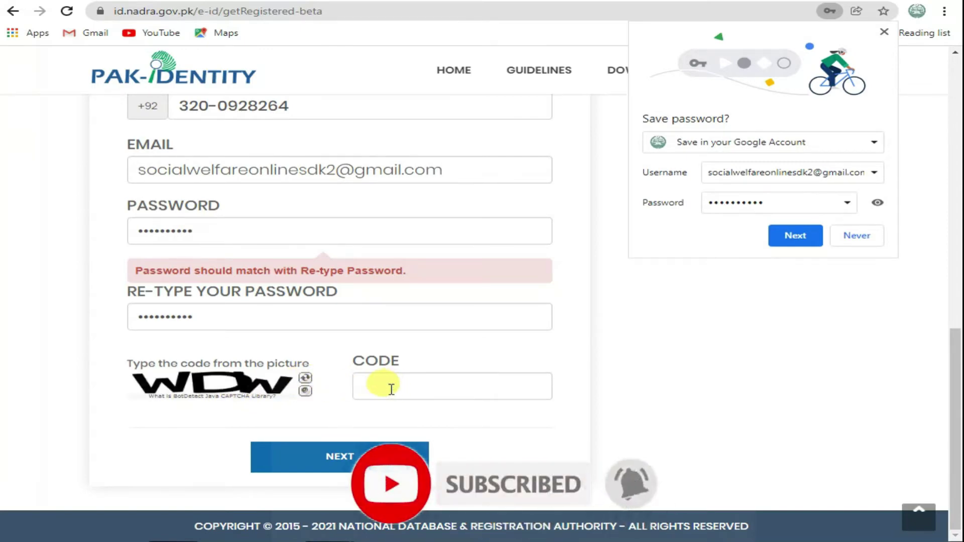
{"action": "type", "text": "WD"}
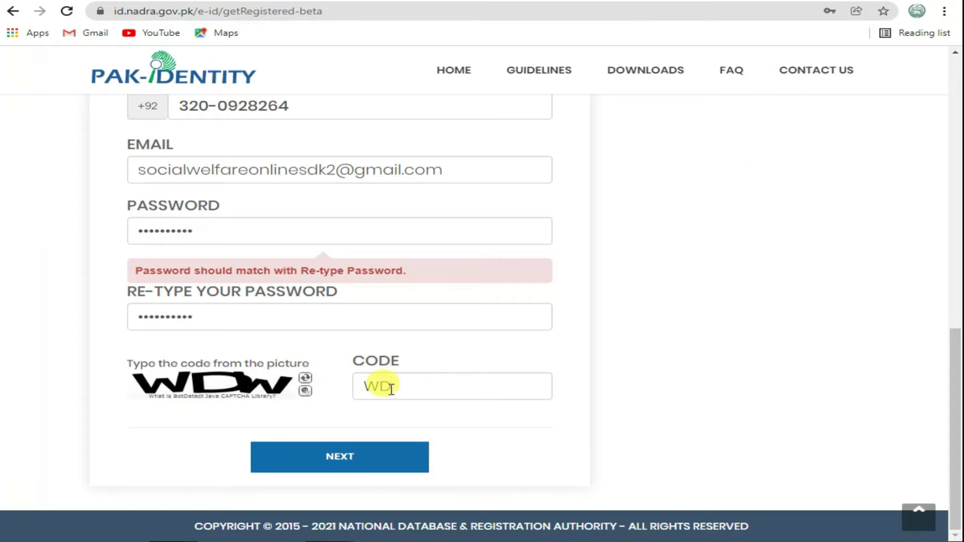
{"action": "type", "text": "W"}
{"action": "left_click", "coordinate": [397, 451]}
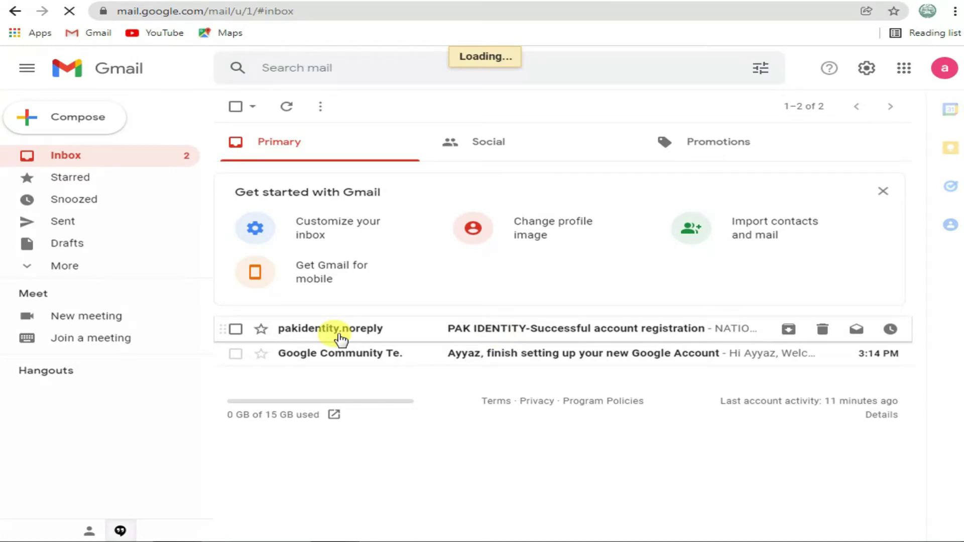
Step: Open the pakidentity.noreply registration email and open its Continue registration link in a new tab
{"action": "left_click", "coordinate": [494, 330]}
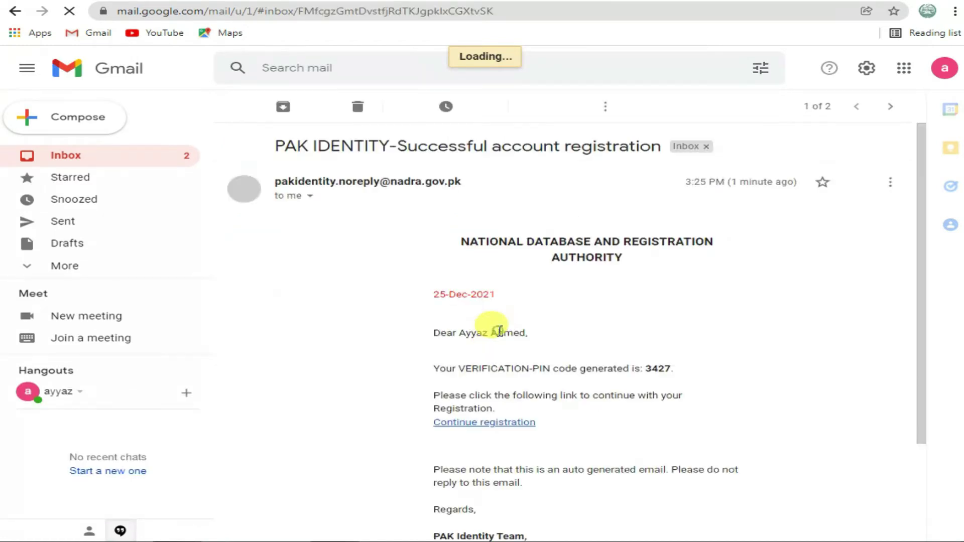
{"action": "scroll", "coordinate": [502, 324], "scroll_direction": "down", "scroll_amount": 3}
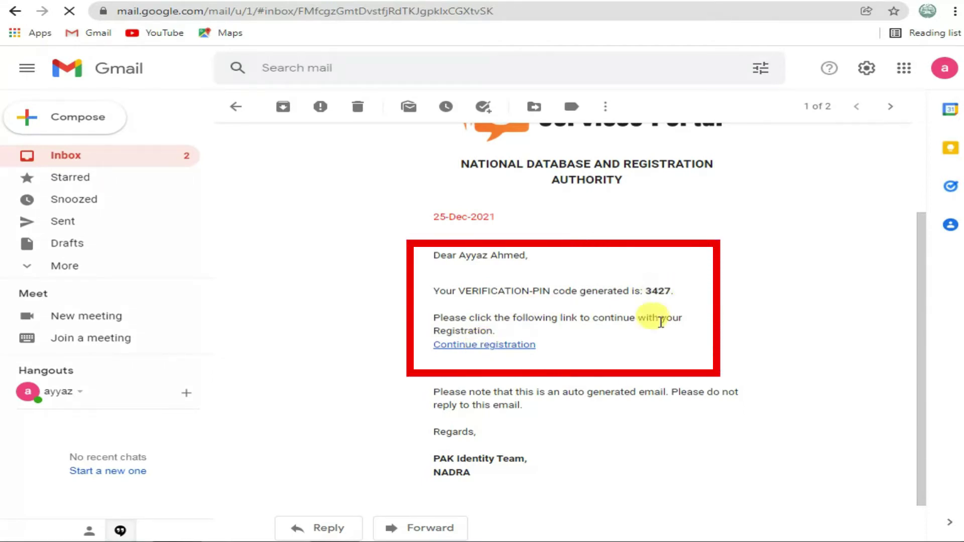
{"action": "right_click", "coordinate": [519, 352]}
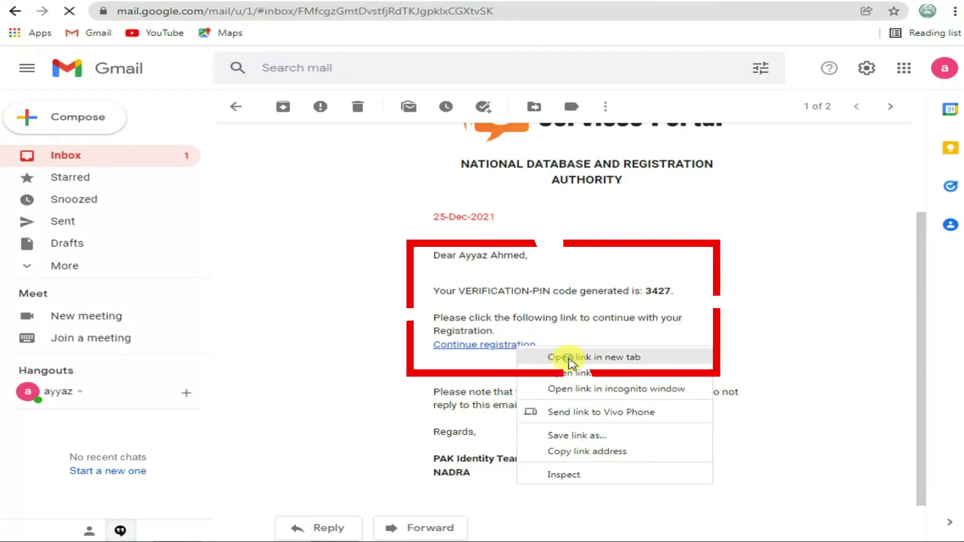
{"action": "left_click", "coordinate": [573, 358]}
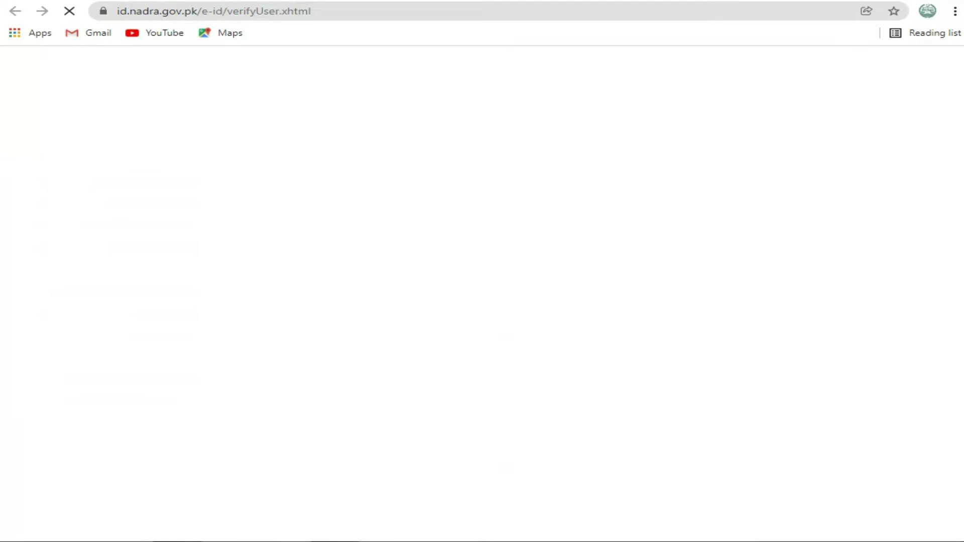
Step: Enter the emailed verification PIN and the captcha code, then verify to activate the account
{"action": "scroll", "coordinate": [70, 240], "scroll_direction": "down", "scroll_amount": 4}
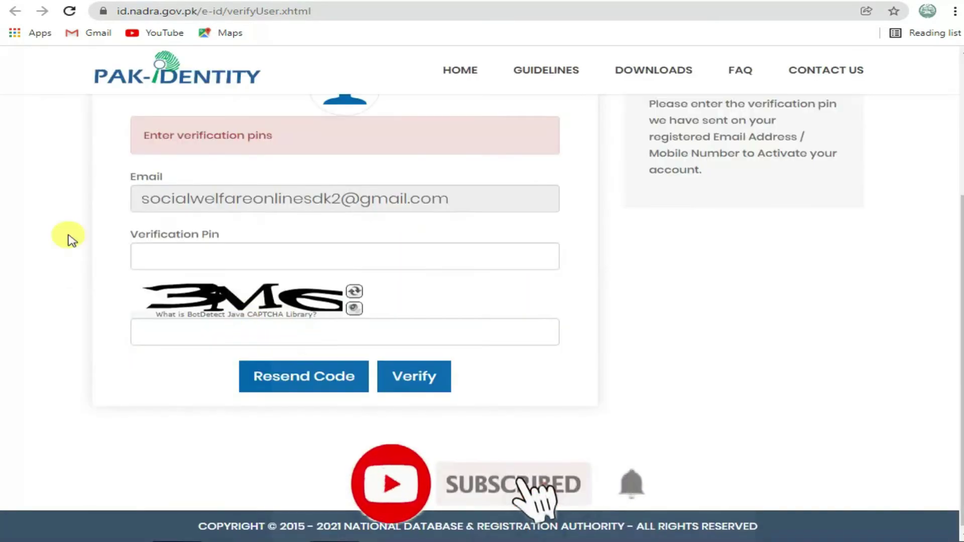
{"action": "double_click", "coordinate": [166, 234]}
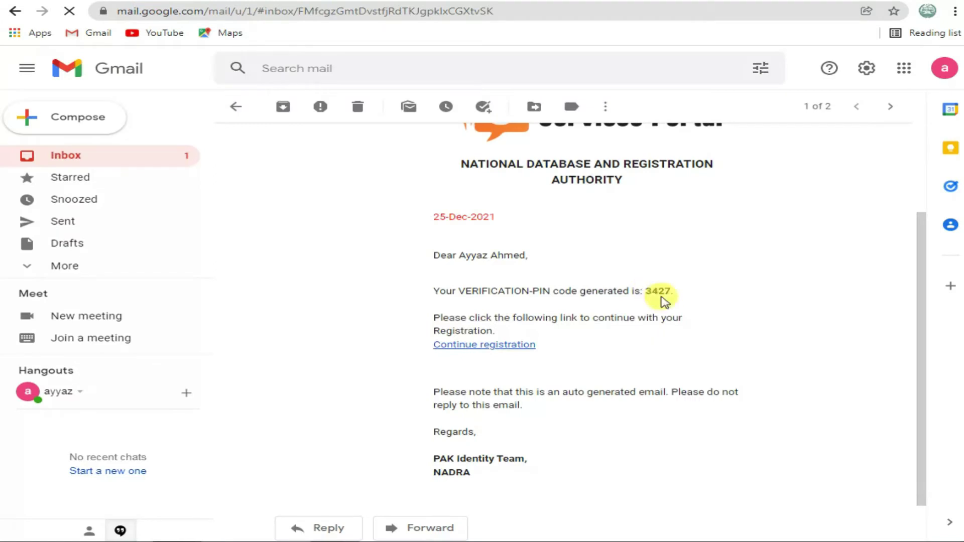
{"action": "left_click", "coordinate": [284, 2]}
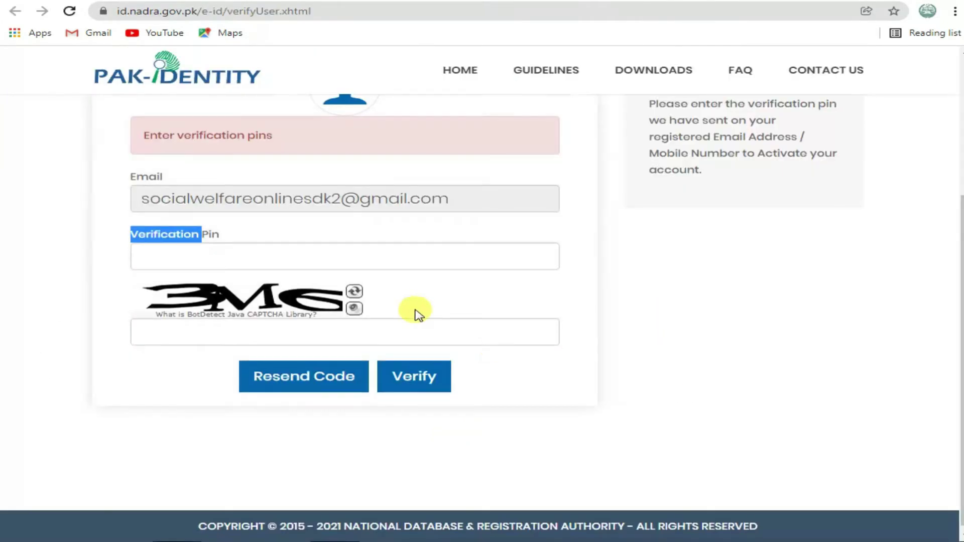
{"action": "left_click", "coordinate": [372, 254]}
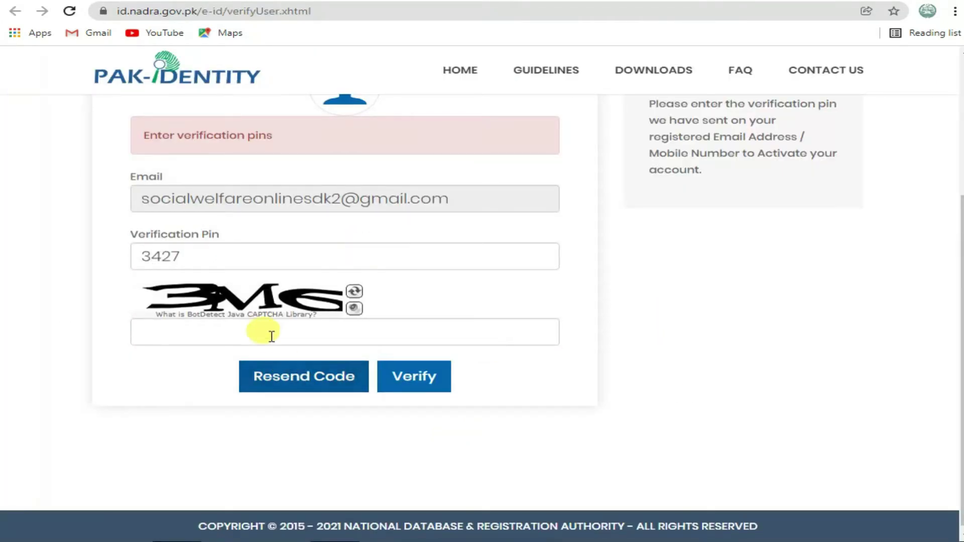
{"action": "left_click", "coordinate": [263, 329]}
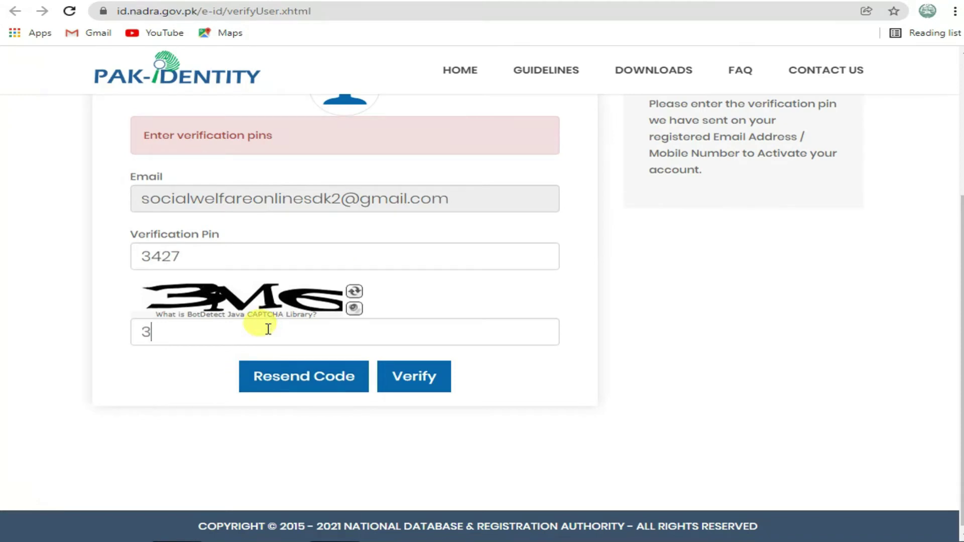
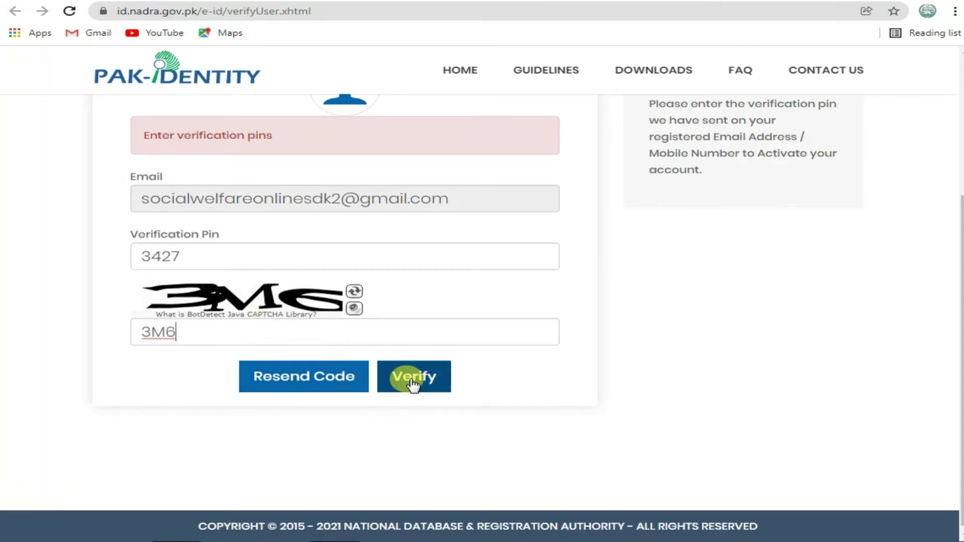
{"action": "left_click", "coordinate": [428, 381]}
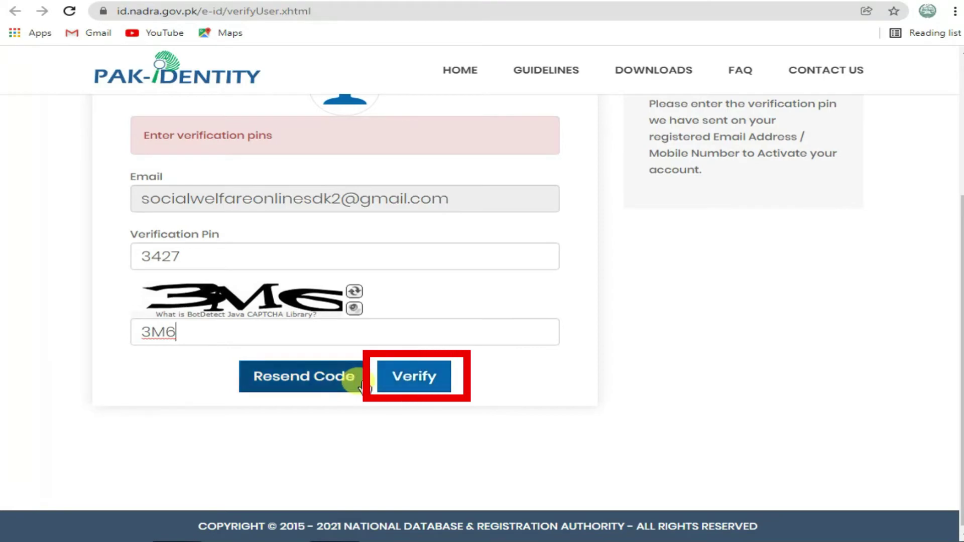
{"action": "left_click", "coordinate": [428, 384]}
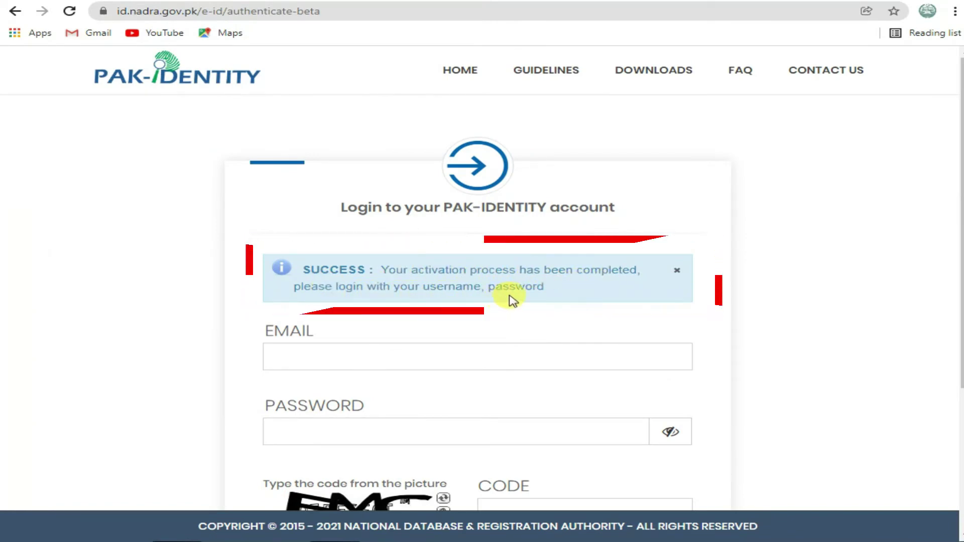
Step: Enter the registered account email and password on the login form
{"action": "scroll", "coordinate": [452, 347], "scroll_direction": "down", "scroll_amount": 4}
{"action": "left_click", "coordinate": [370, 155]}
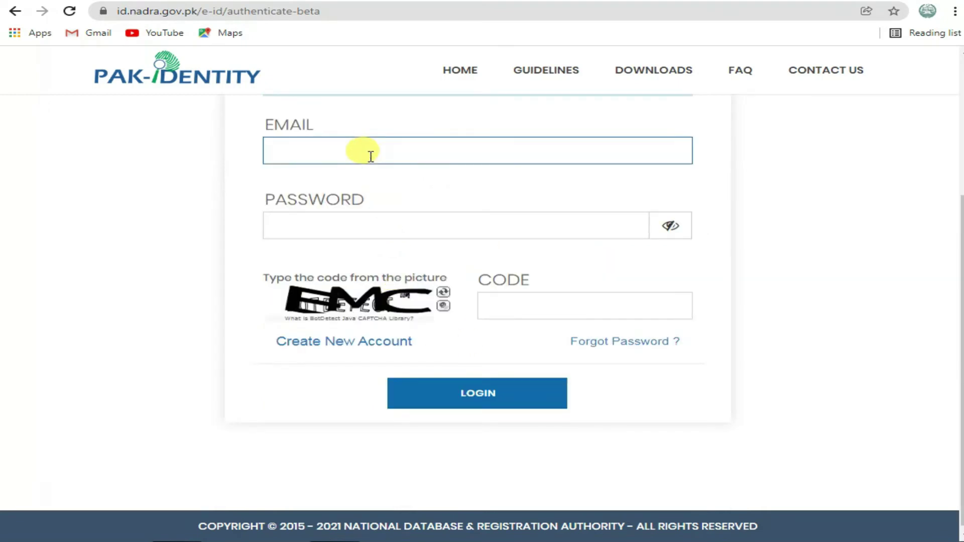
{"action": "left_click", "coordinate": [314, 224]}
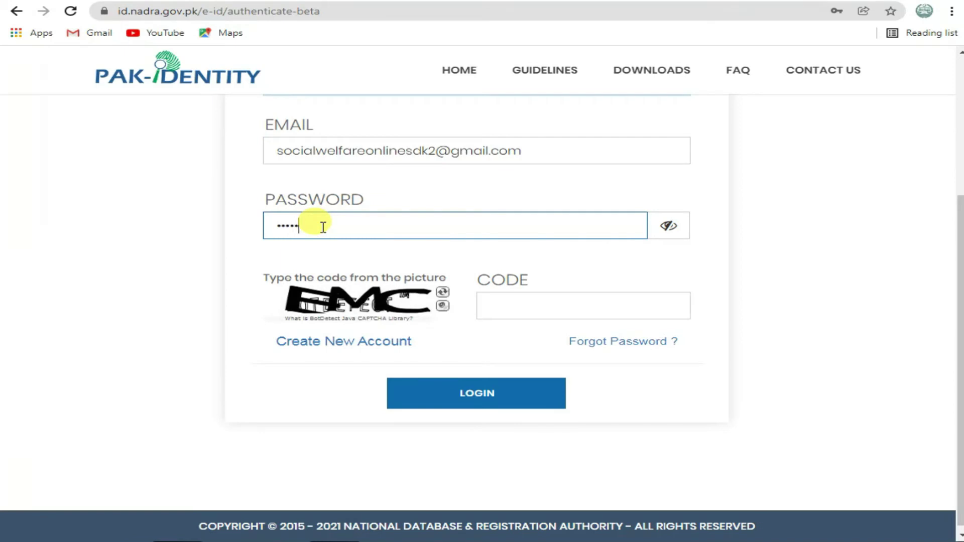
{"action": "key", "text": "BackSpace"}
{"action": "key", "text": "BackSpace"}
{"action": "key", "text": "BackSpace"}
{"action": "key", "text": "BackSpace"}
{"action": "type", "text": "a"}
Step: Fill in the picture code and log in
{"action": "left_click", "coordinate": [525, 303]}
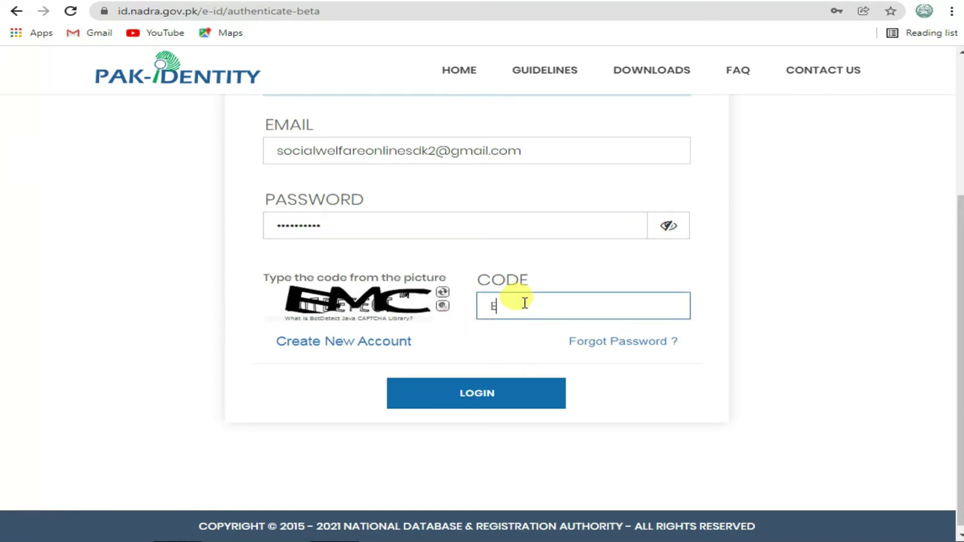
{"action": "type", "text": "EMC"}
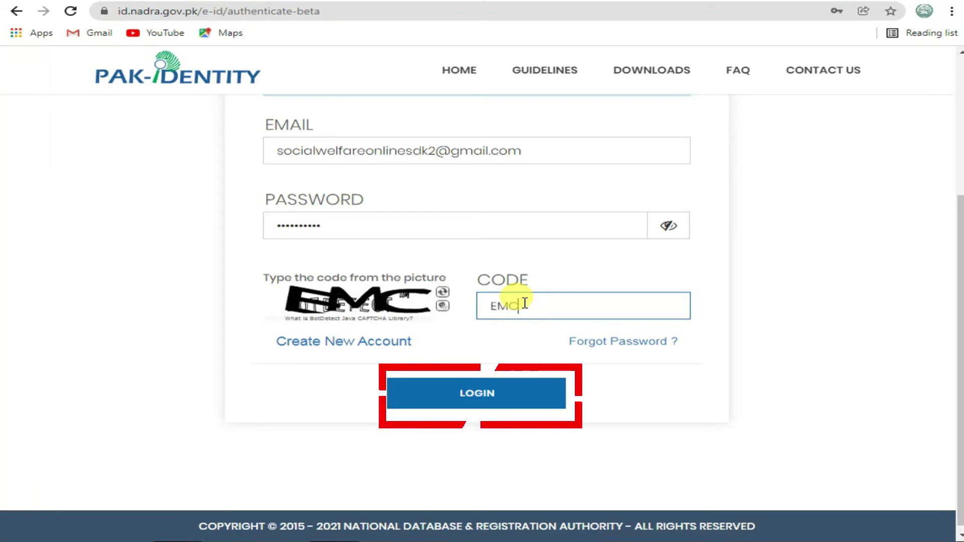
{"action": "left_click", "coordinate": [512, 382]}
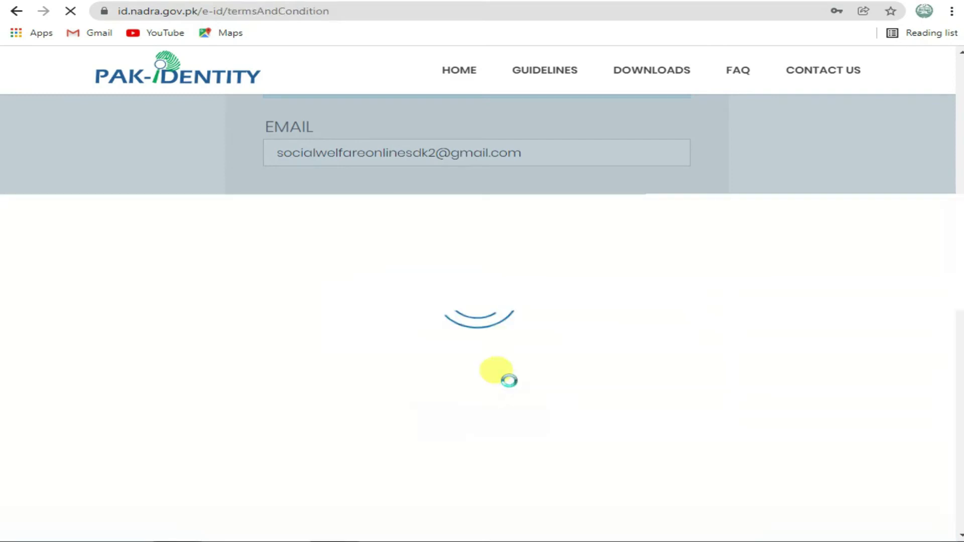
Step: Read through NADRA's Terms And Conditions and choose Accept and Continue
{"action": "scroll", "coordinate": [850, 349], "scroll_direction": "down", "scroll_amount": 3}
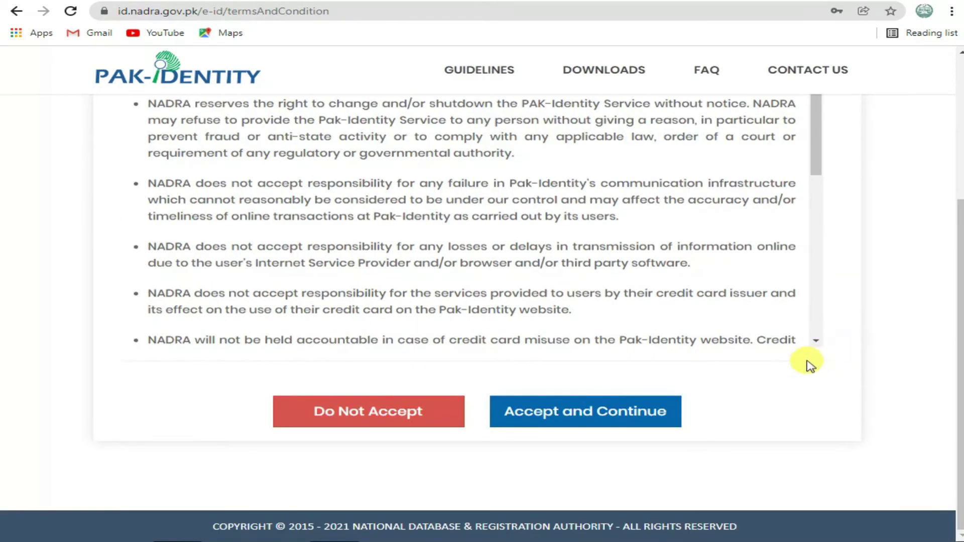
{"action": "scroll", "coordinate": [815, 285], "scroll_direction": "up", "scroll_amount": 5}
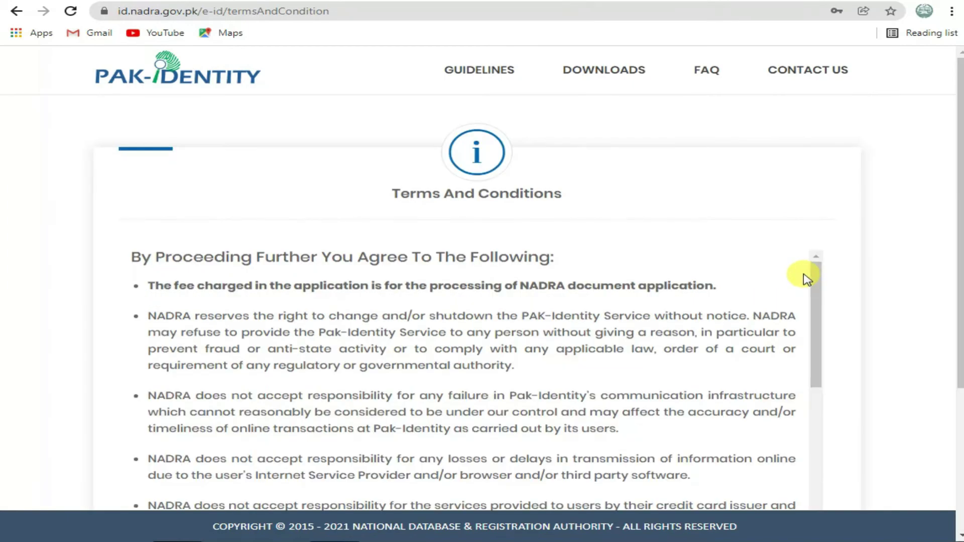
{"action": "scroll", "coordinate": [804, 277], "scroll_direction": "down", "scroll_amount": 5}
{"action": "scroll", "coordinate": [585, 379], "scroll_direction": "up", "scroll_amount": 10}
{"action": "scroll", "coordinate": [618, 416], "scroll_direction": "down", "scroll_amount": 10}
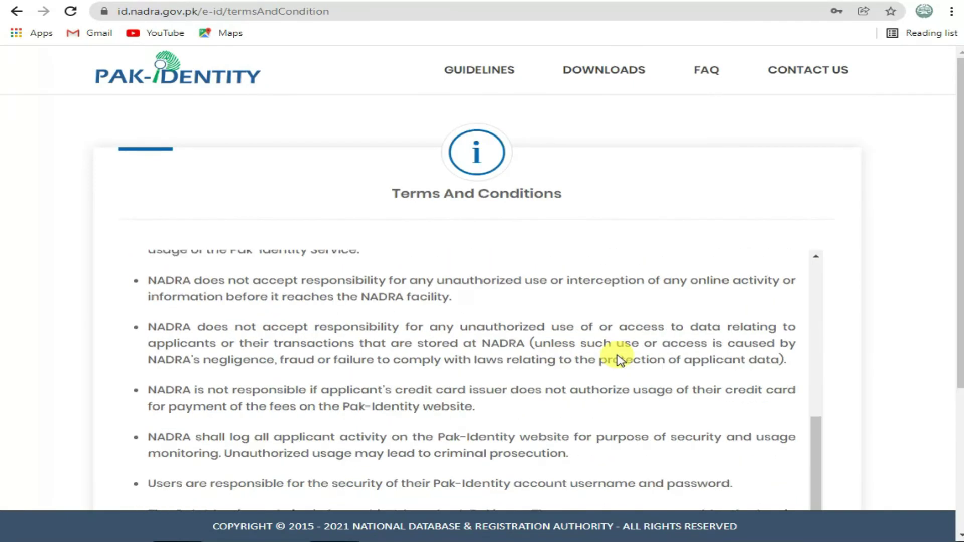
{"action": "scroll", "coordinate": [654, 352], "scroll_direction": "down", "scroll_amount": 4}
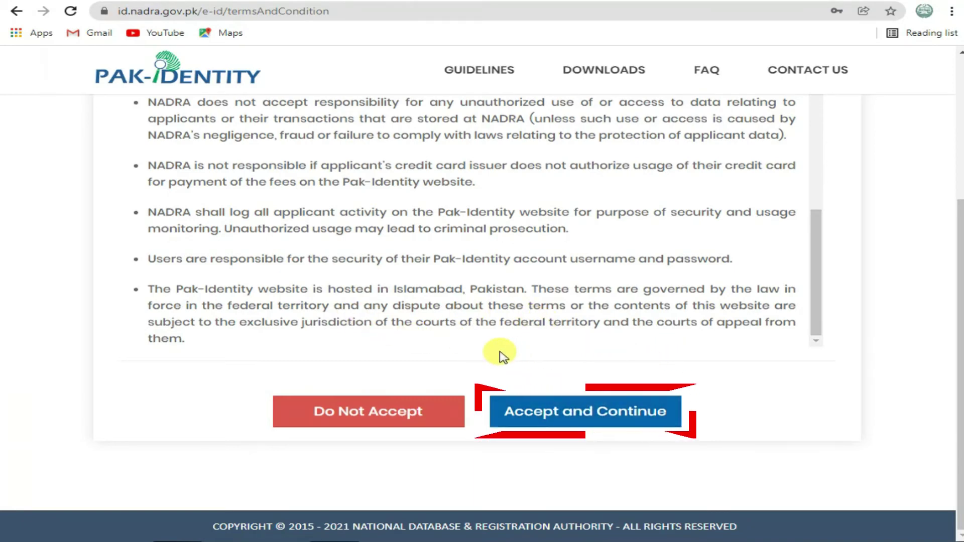
{"action": "left_click", "coordinate": [592, 425]}
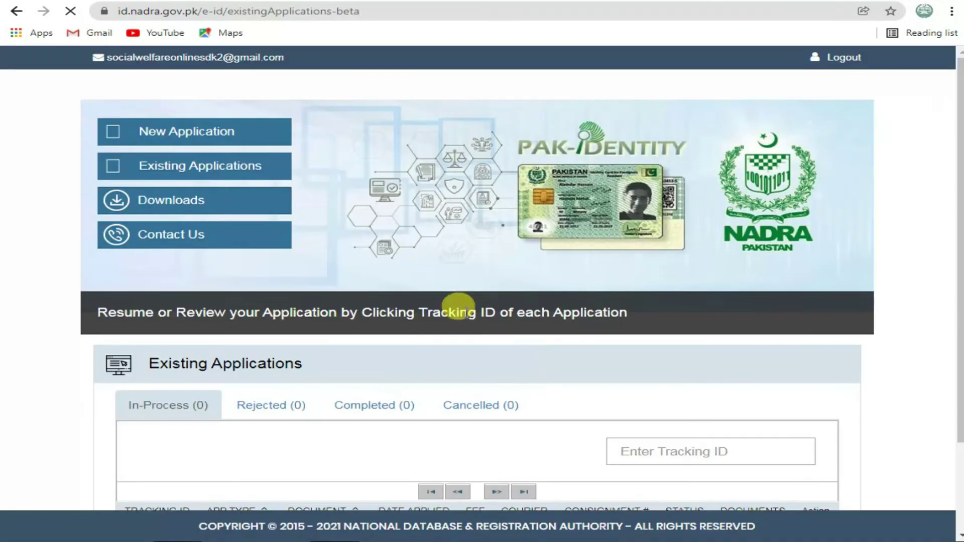
Step: Check the Rejected, Completed, Cancelled and In-Process tabs, each showing zero applications
{"action": "scroll", "coordinate": [402, 243], "scroll_direction": "down", "scroll_amount": 2}
{"action": "scroll", "coordinate": [378, 236], "scroll_direction": "up", "scroll_amount": 2}
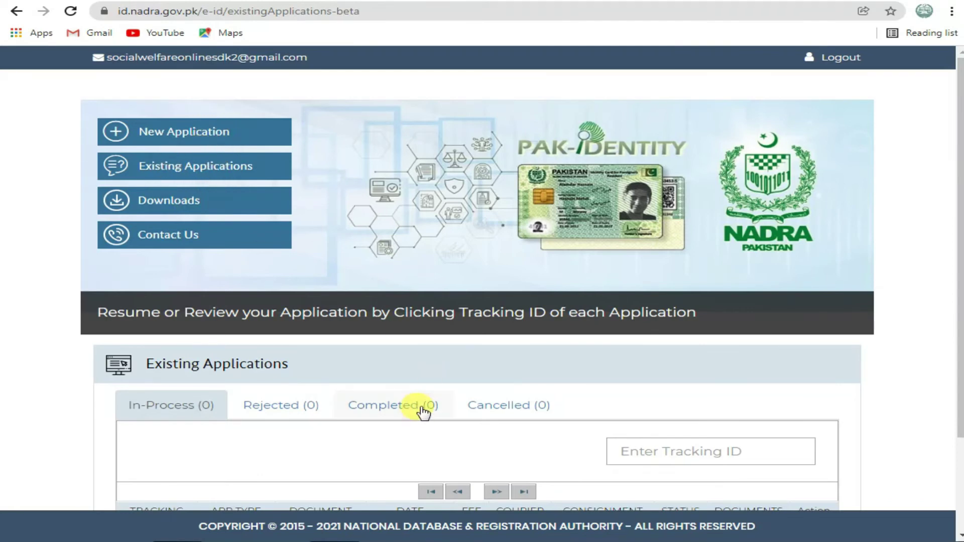
{"action": "scroll", "coordinate": [422, 409], "scroll_direction": "down", "scroll_amount": 3}
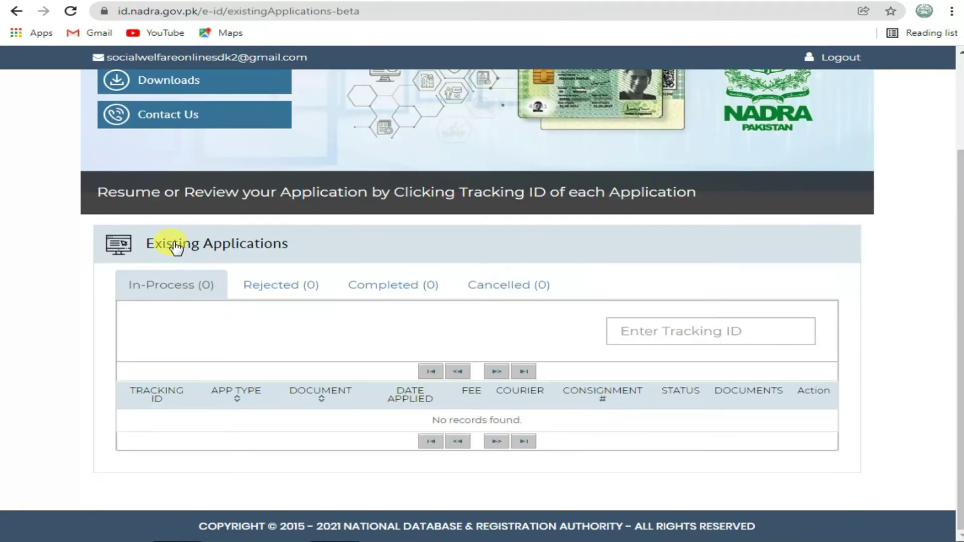
{"action": "double_click", "coordinate": [208, 245]}
{"action": "left_click", "coordinate": [297, 294]}
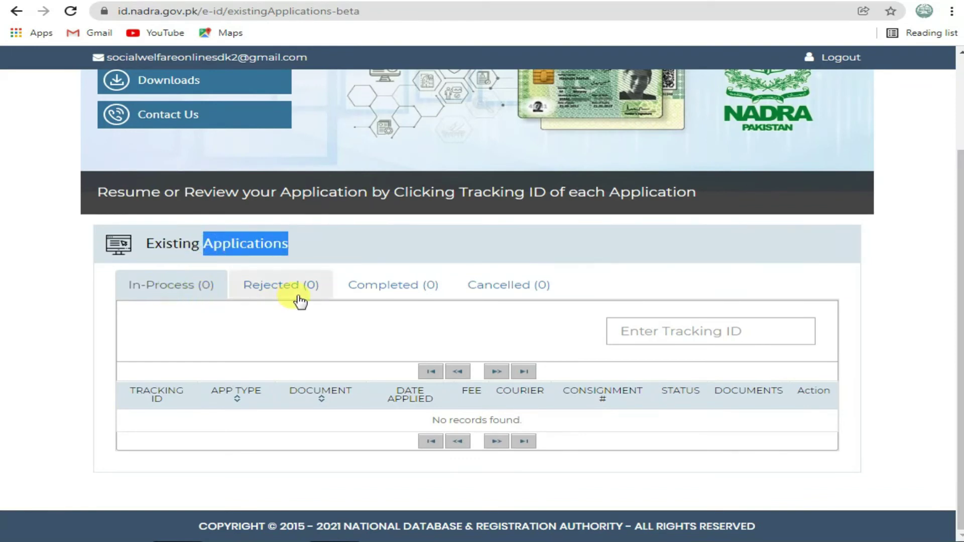
{"action": "left_click", "coordinate": [411, 297]}
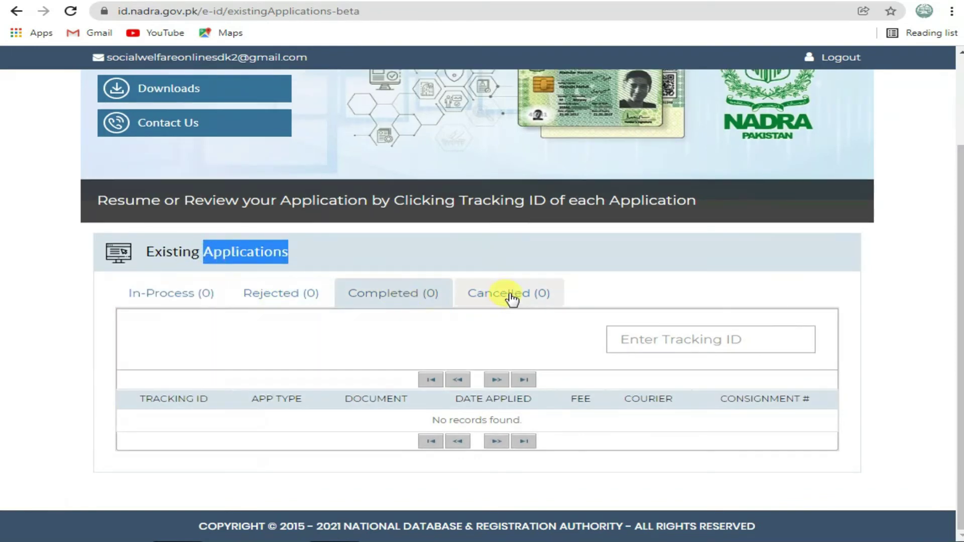
{"action": "left_click", "coordinate": [525, 300]}
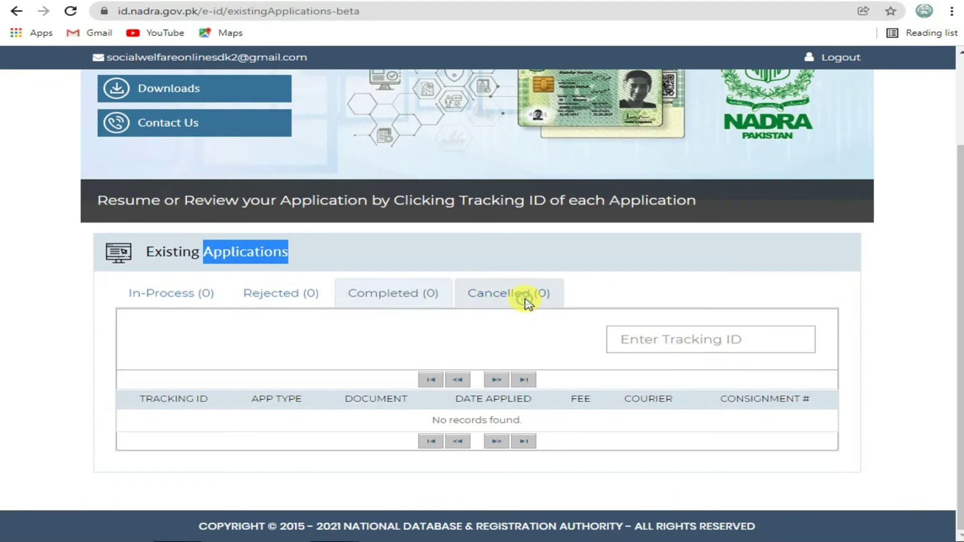
{"action": "left_click", "coordinate": [167, 296]}
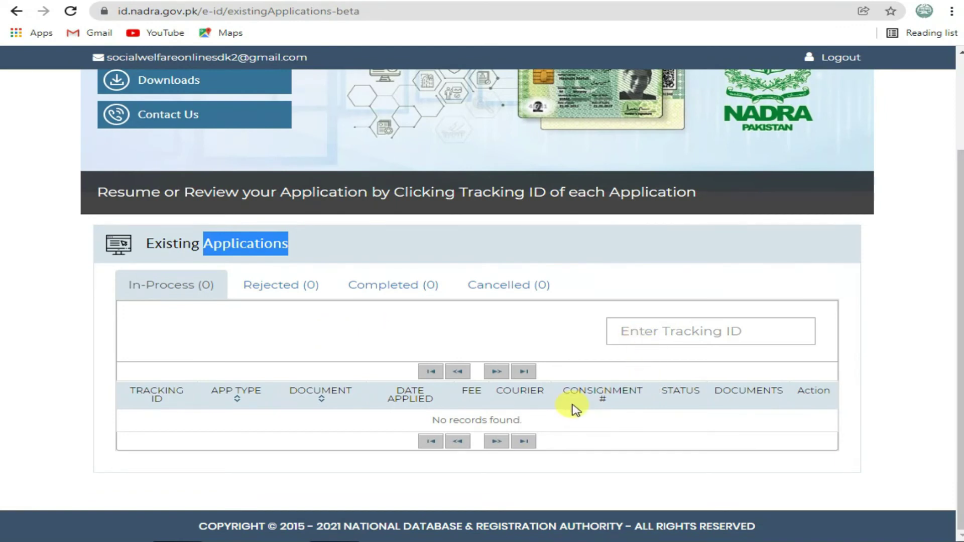
Step: Start a New Application from the dashboard
{"action": "double_click", "coordinate": [600, 392]}
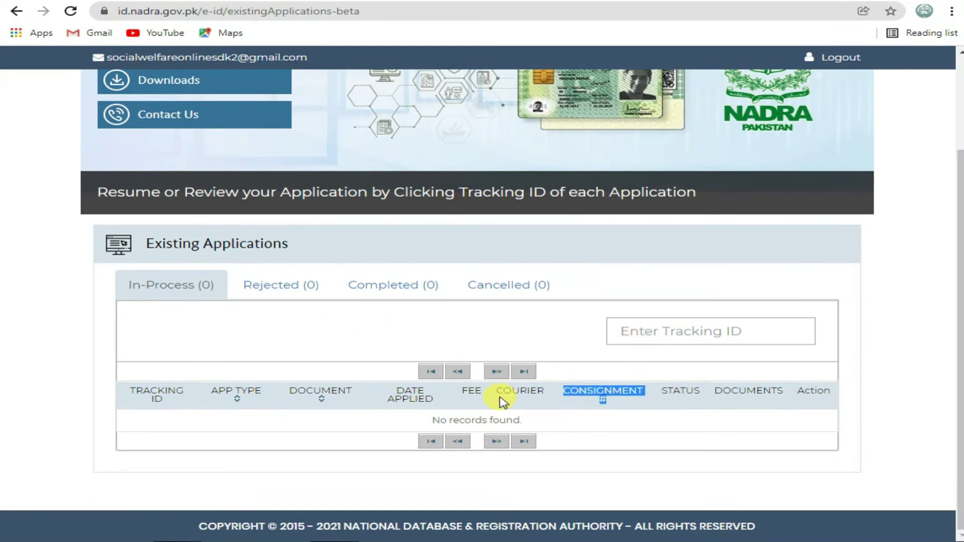
{"action": "double_click", "coordinate": [519, 391]}
{"action": "scroll", "coordinate": [297, 342], "scroll_direction": "up", "scroll_amount": 3}
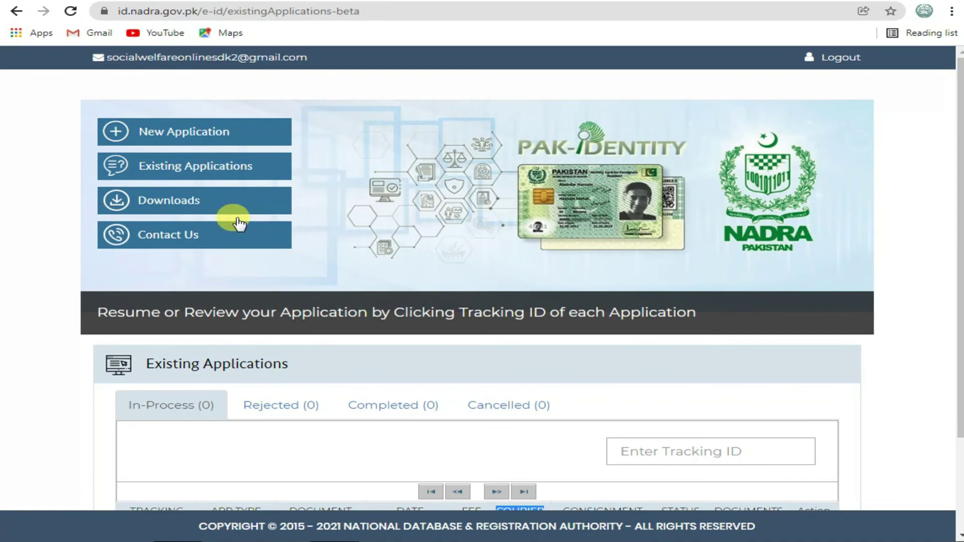
{"action": "left_click", "coordinate": [192, 134]}
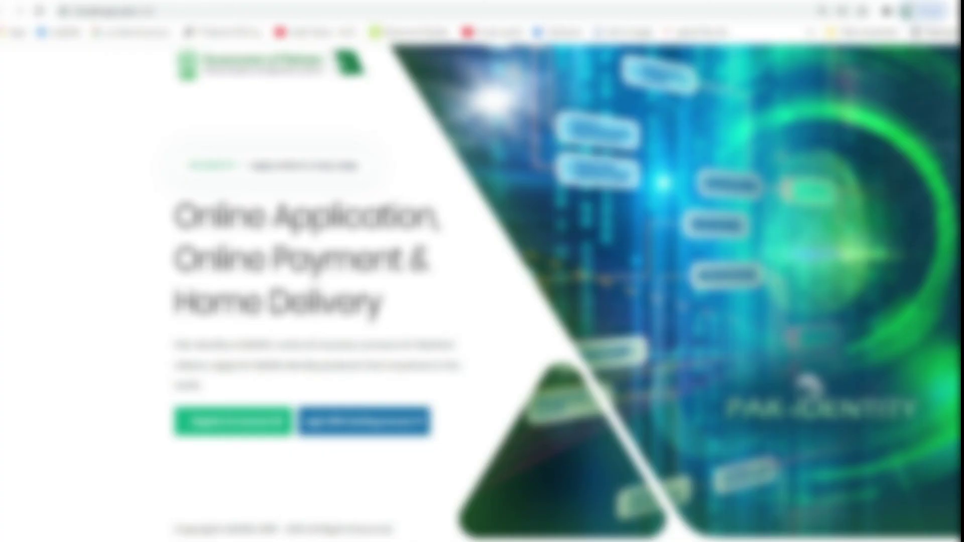